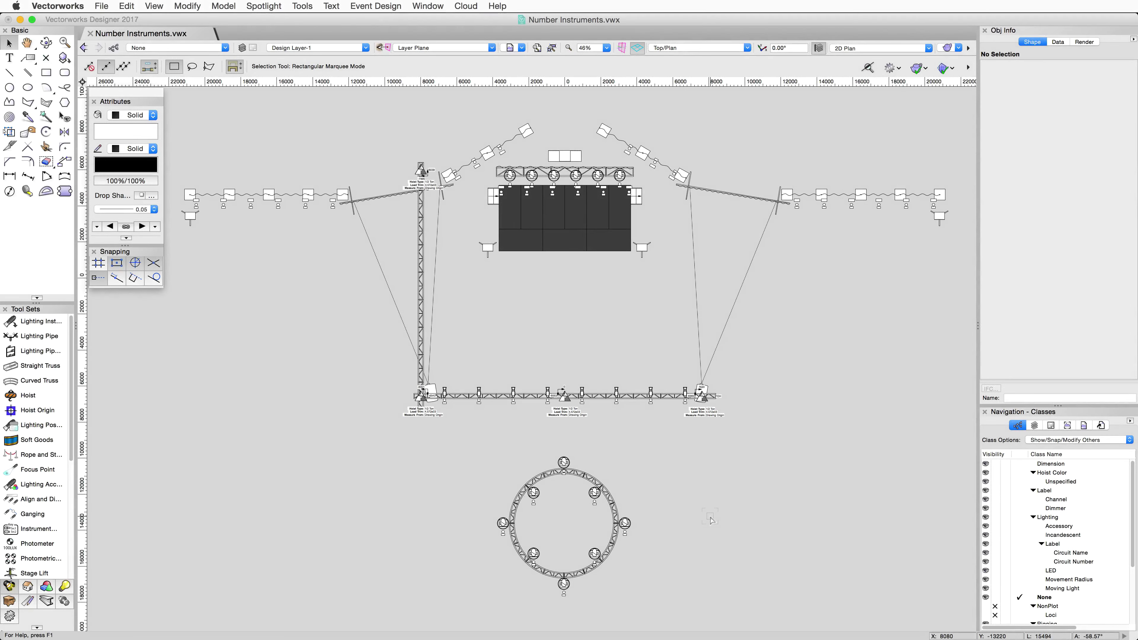
Select all 24 Colorforce 12 lights with Find and Modify, then open Number Instruments.
click(281, 7)
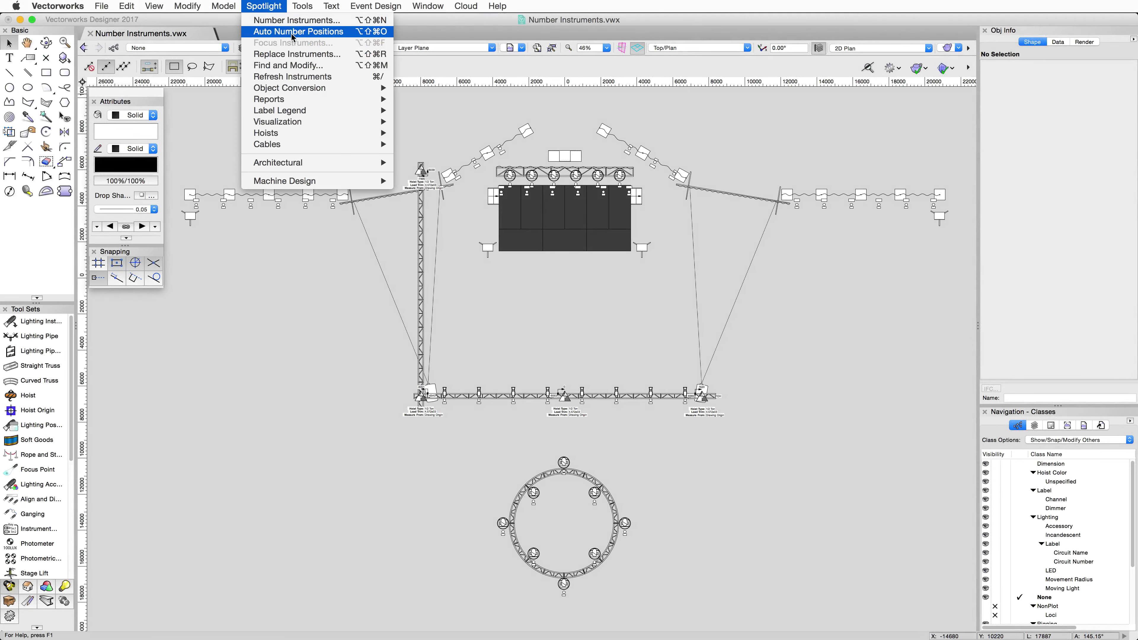
click(319, 66)
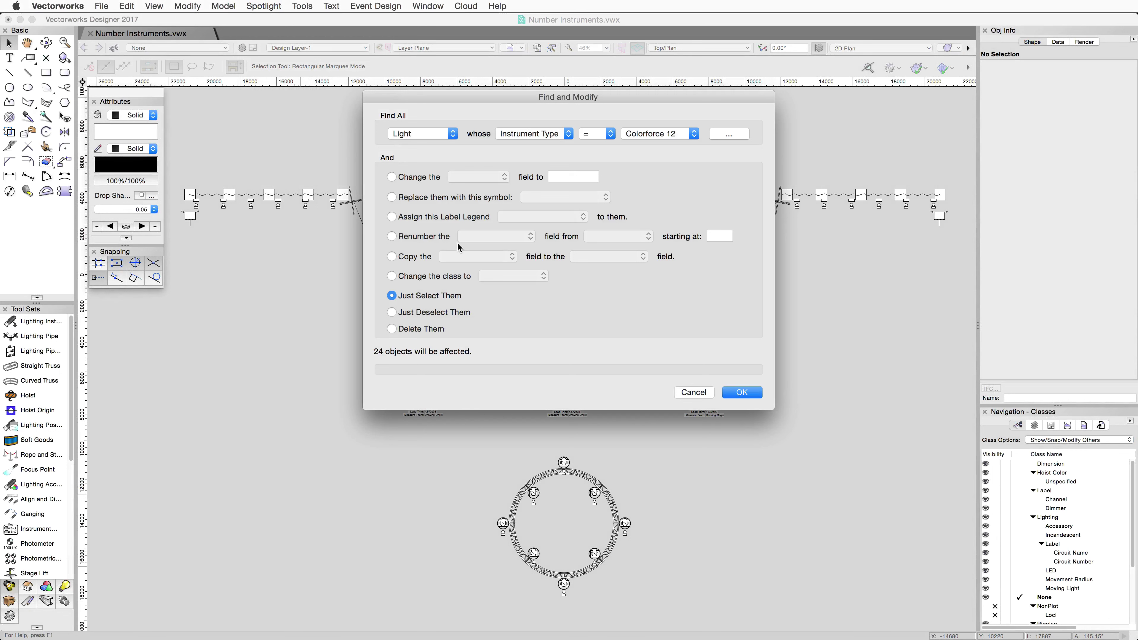
click(739, 392)
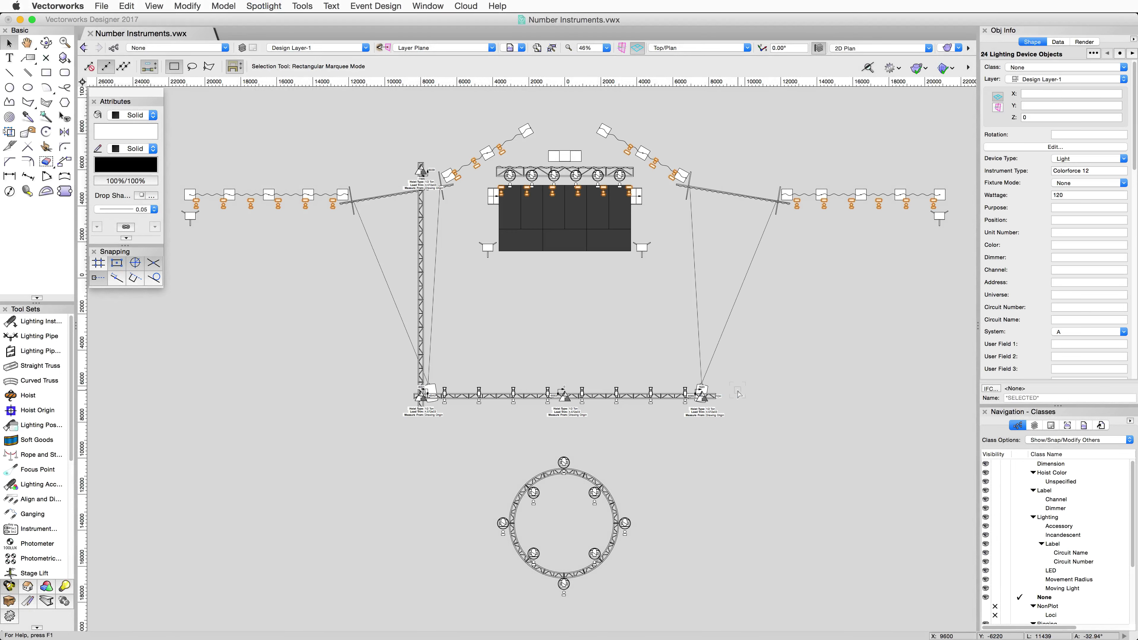
click(278, 5)
click(346, 21)
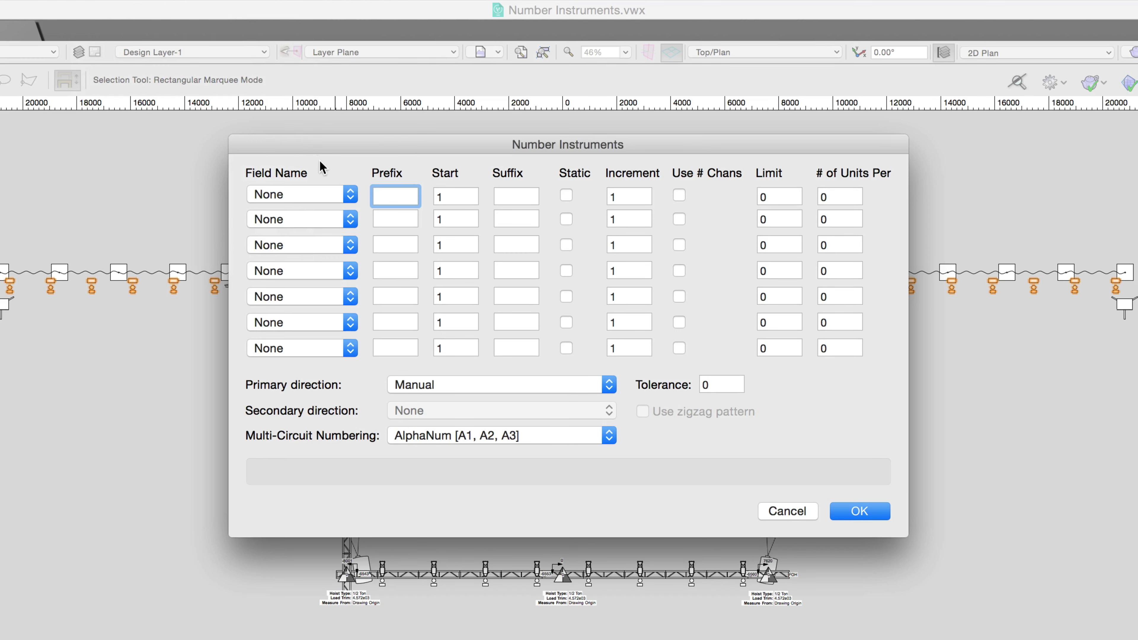
Set the four numbered fields to Channel, Dimmer, Circuit Name and Circuit Number.
click(349, 195)
click(349, 212)
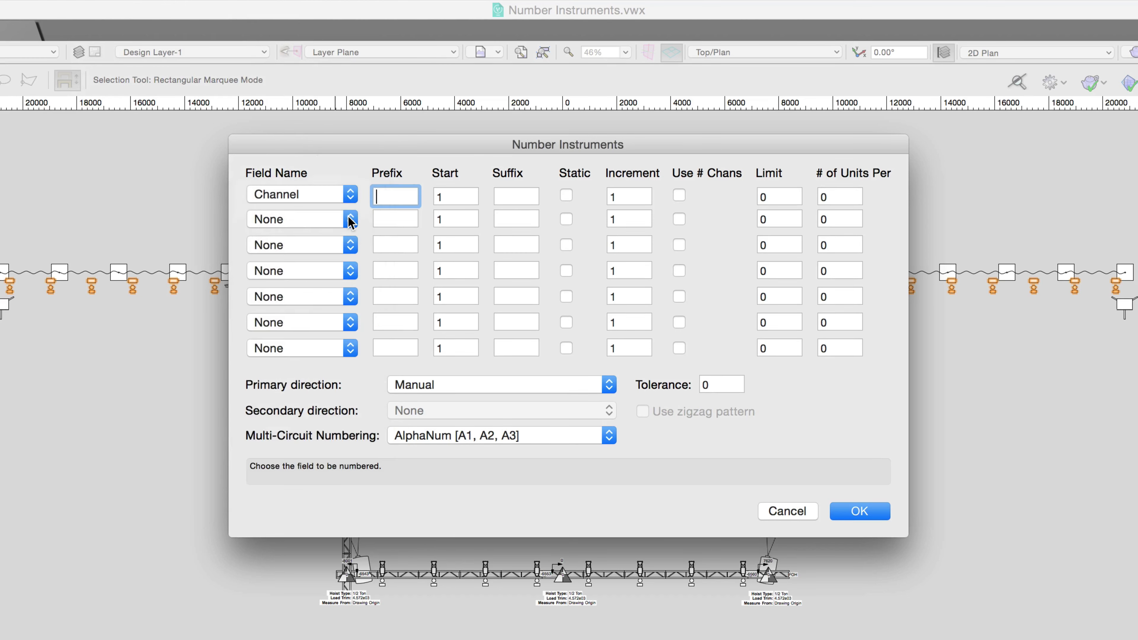
click(349, 219)
click(351, 251)
click(350, 245)
click(350, 309)
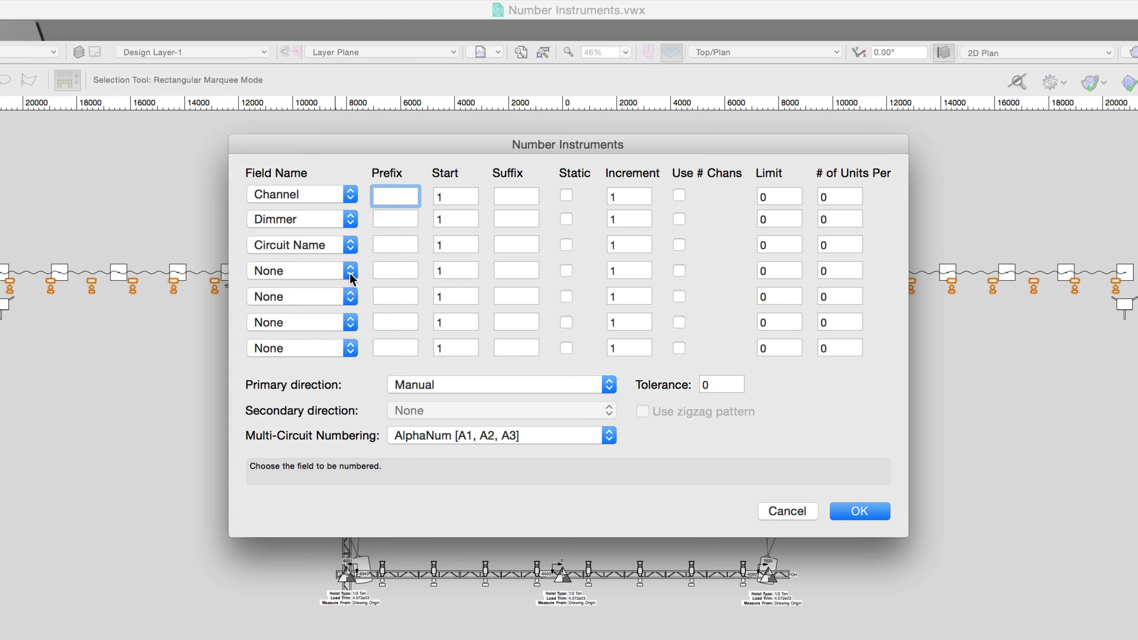
click(350, 270)
click(352, 324)
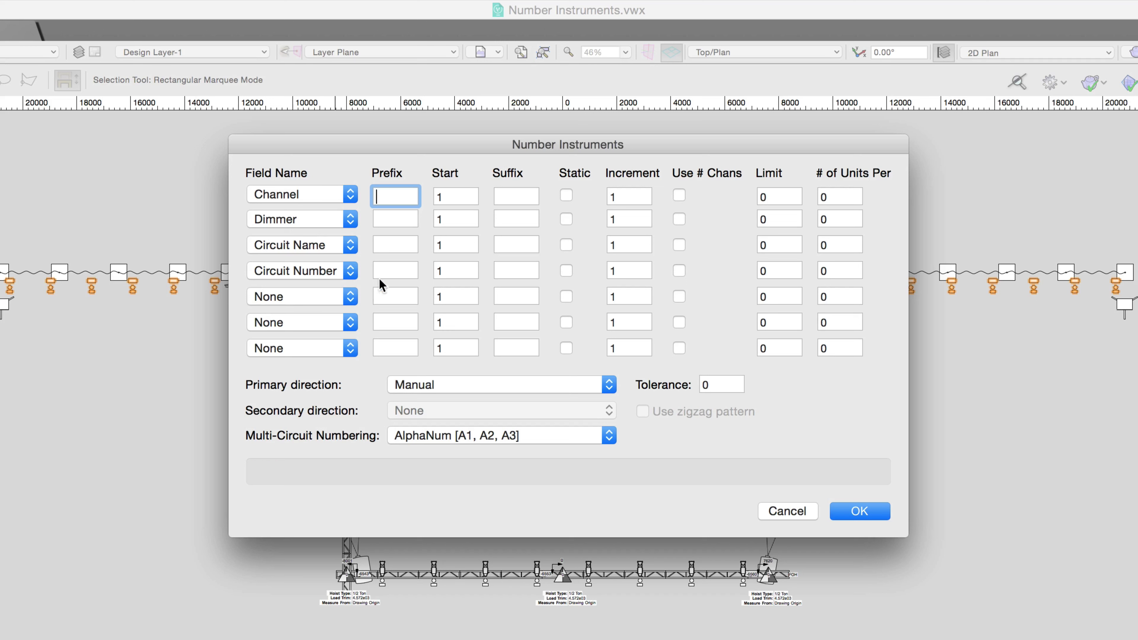
Start channels at 101 and give dimmers prefix A: with increment 4.
click(455, 195)
text(01)
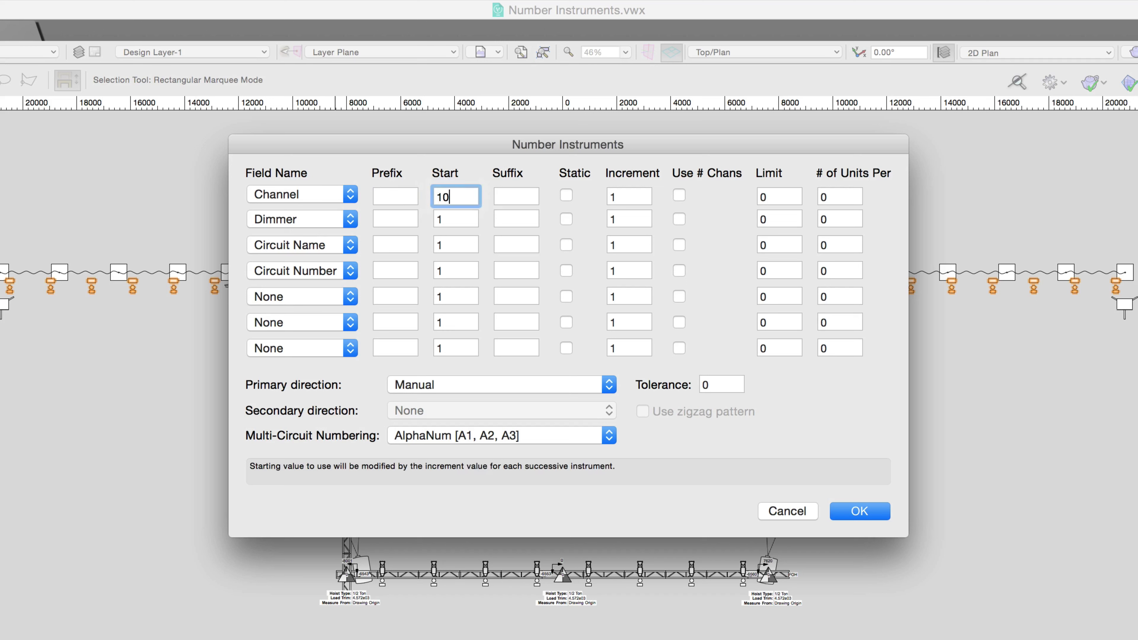
click(382, 216)
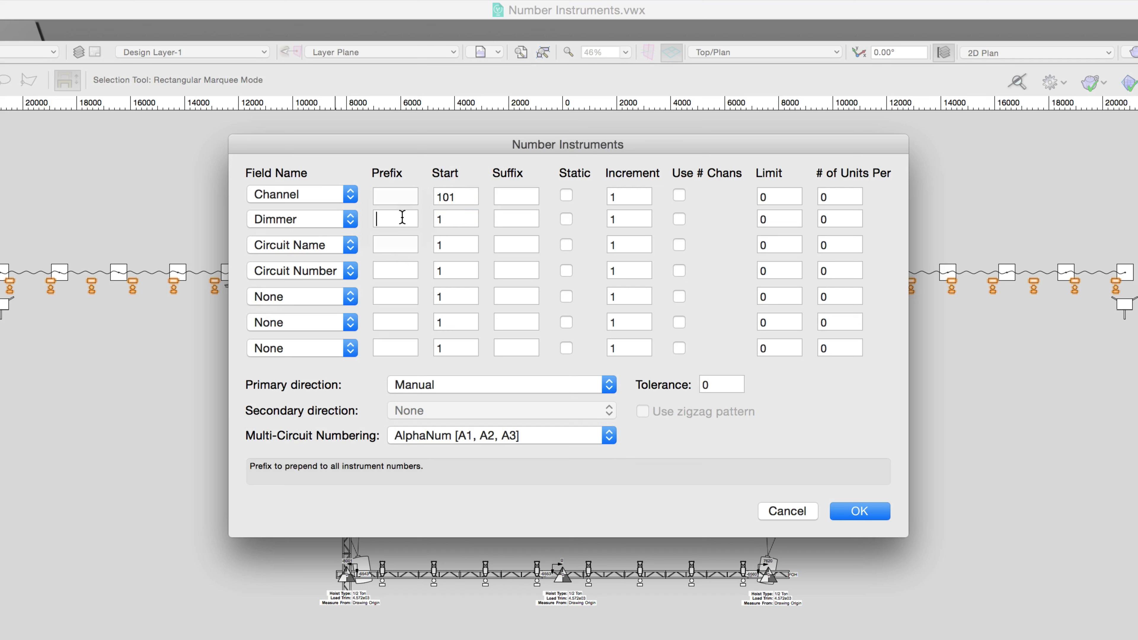
text(A:)
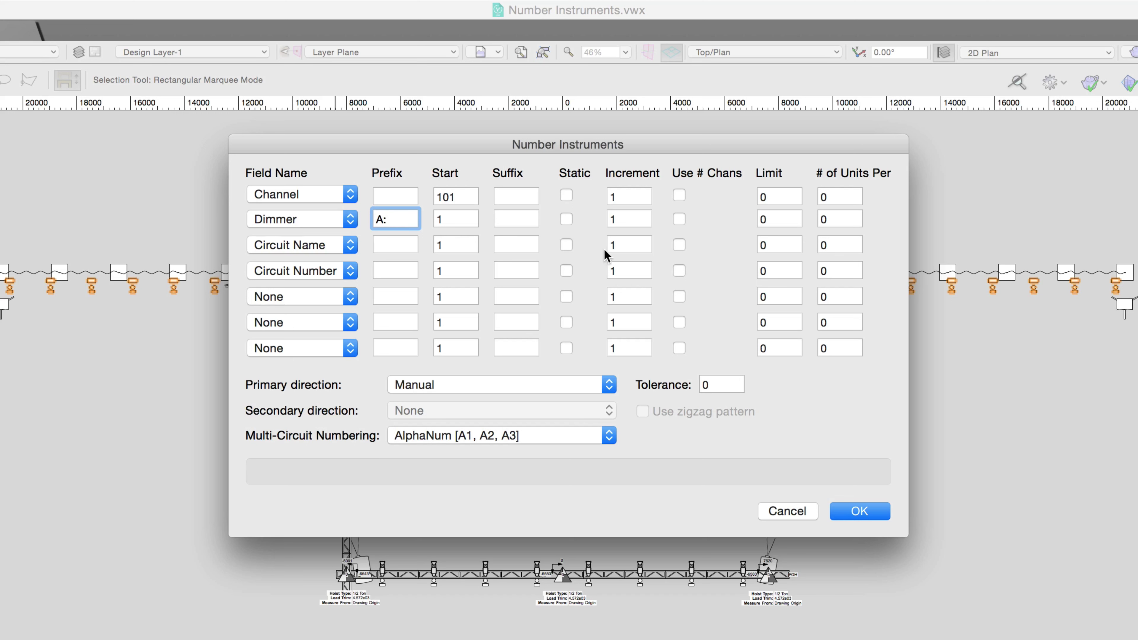
drag(631, 219, 606, 217)
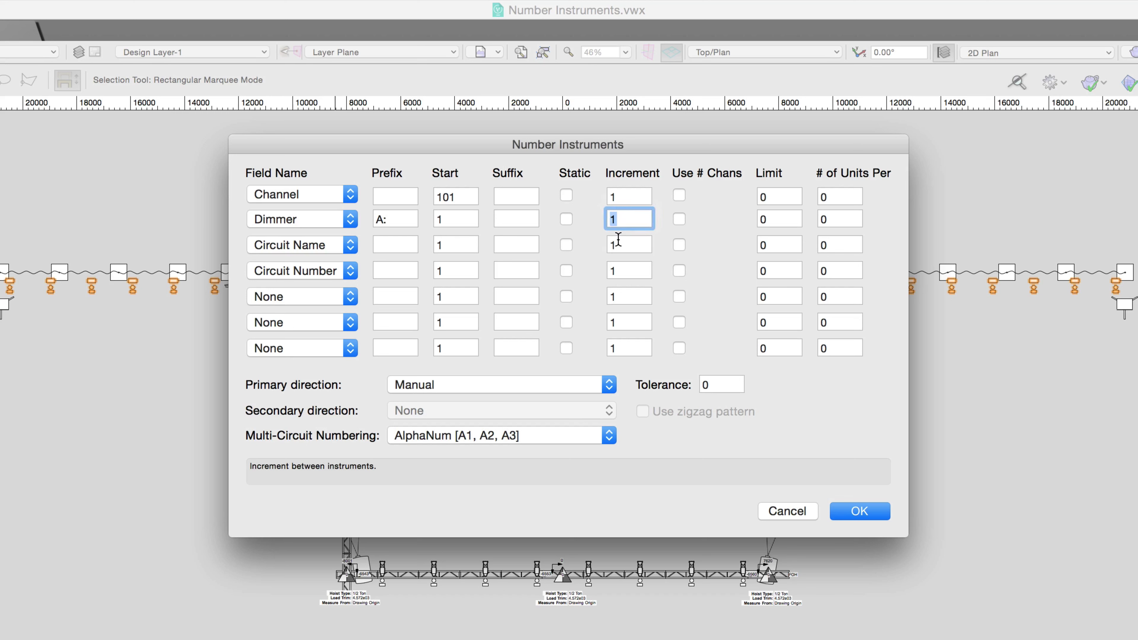
text(4)
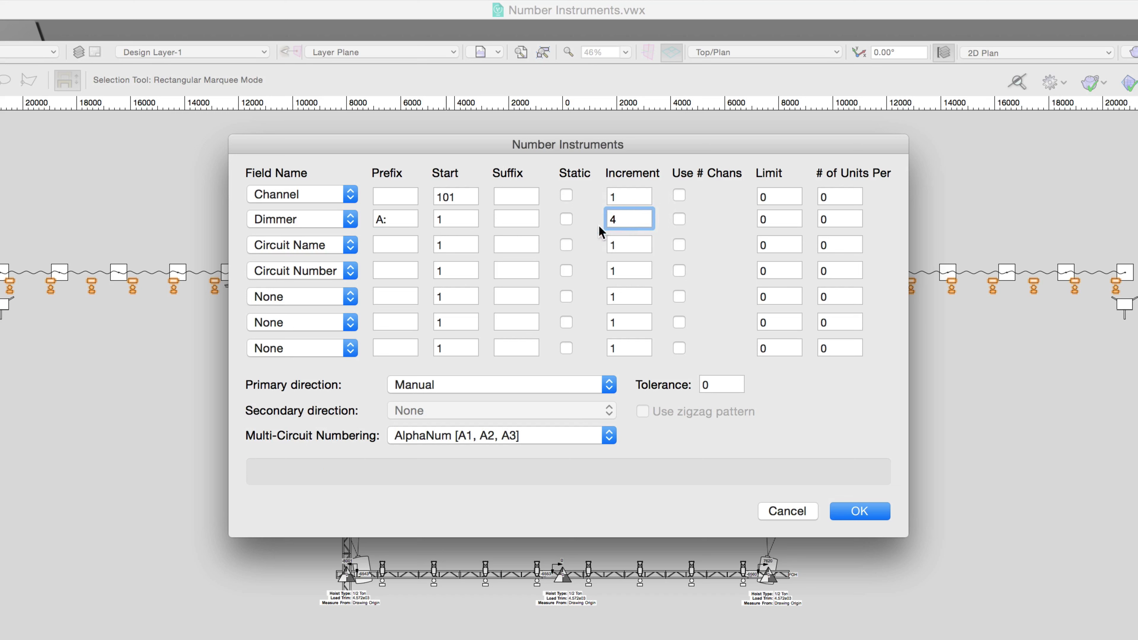
Make circuit name a static MLA: and set circuit number limit 5 with 8 units per.
click(453, 245)
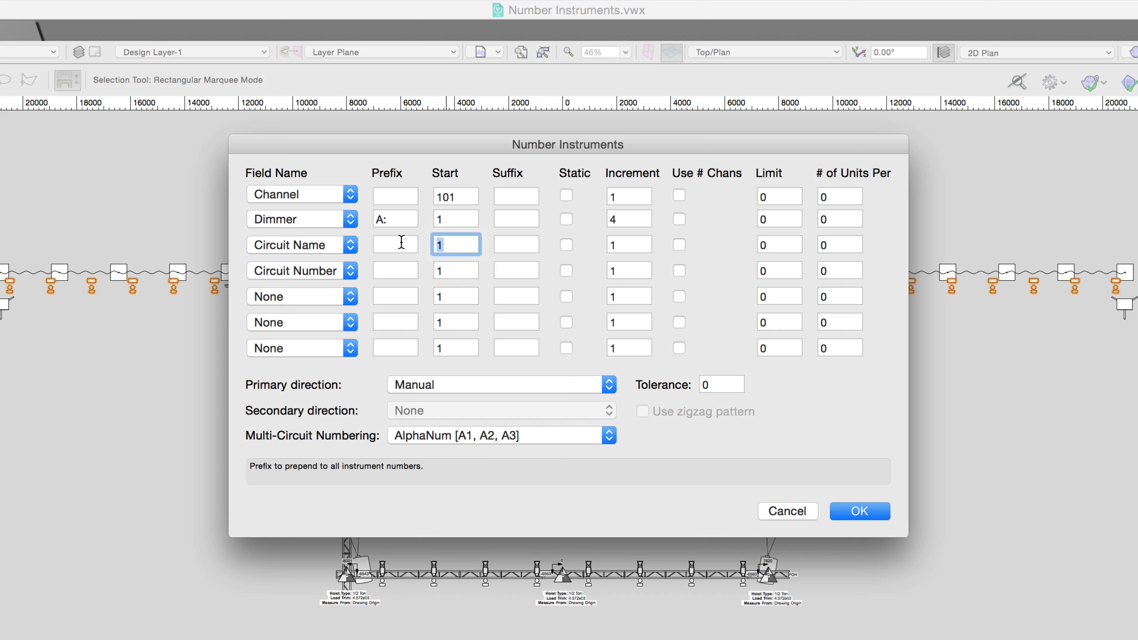
text(MLA:)
click(566, 244)
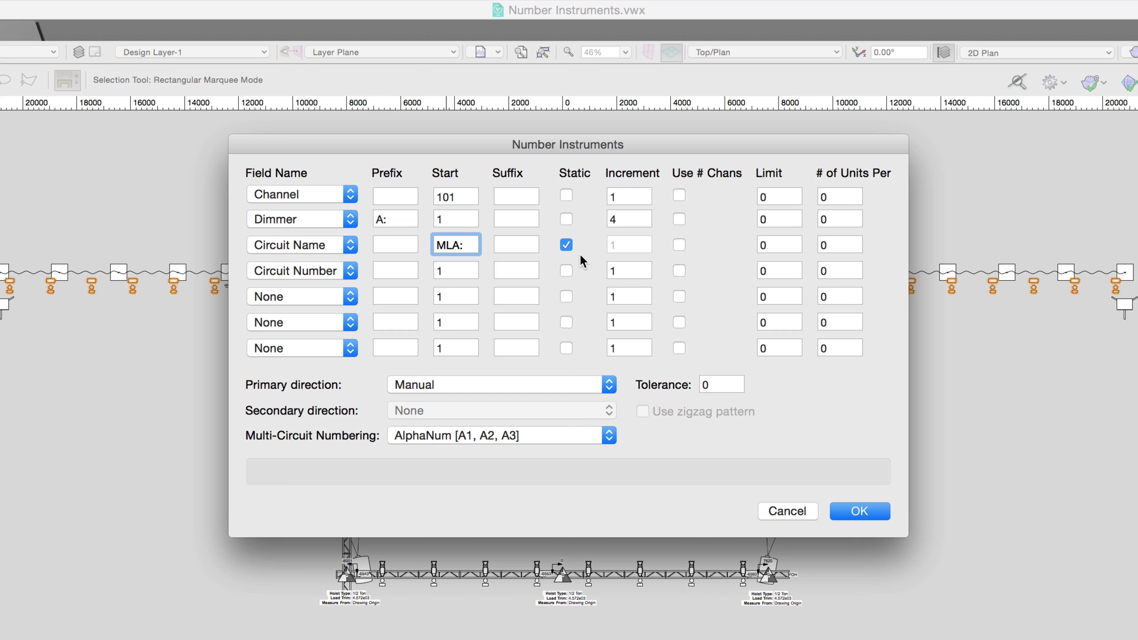
click(761, 271)
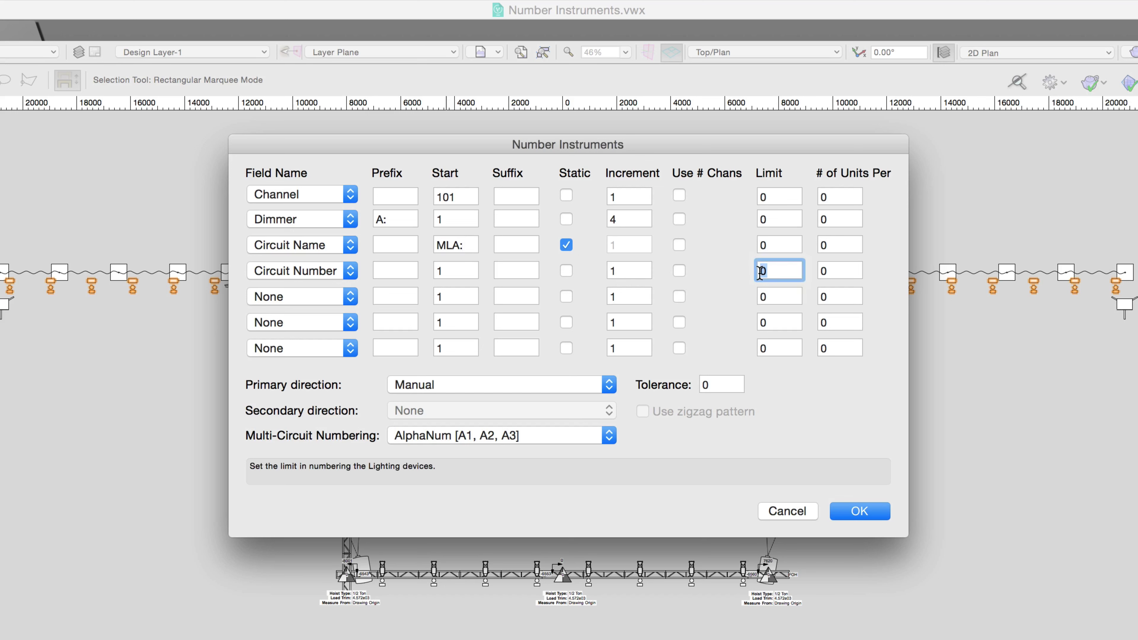
text(5)
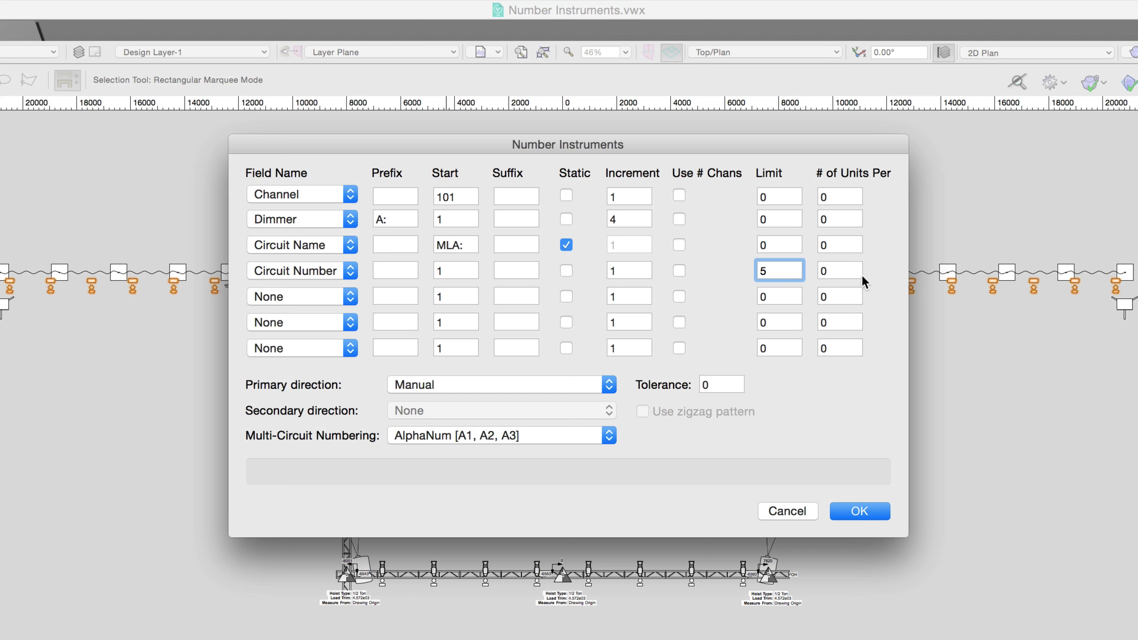
key(Tab)
text(8)
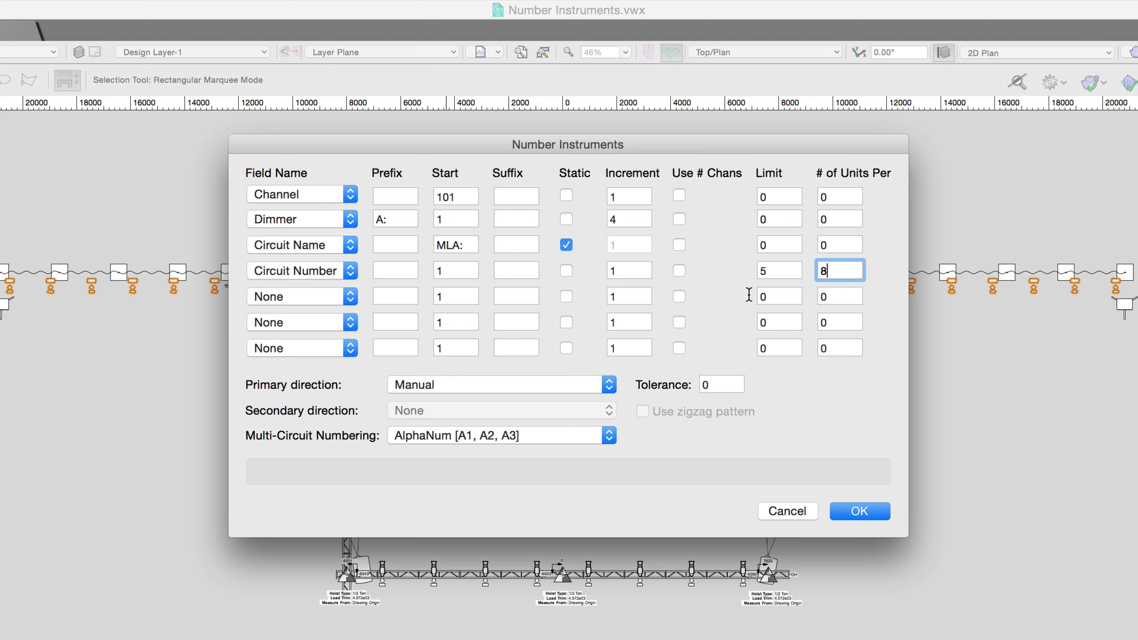
Set the primary numbering direction to Left to Right and accept the numbering.
click(608, 385)
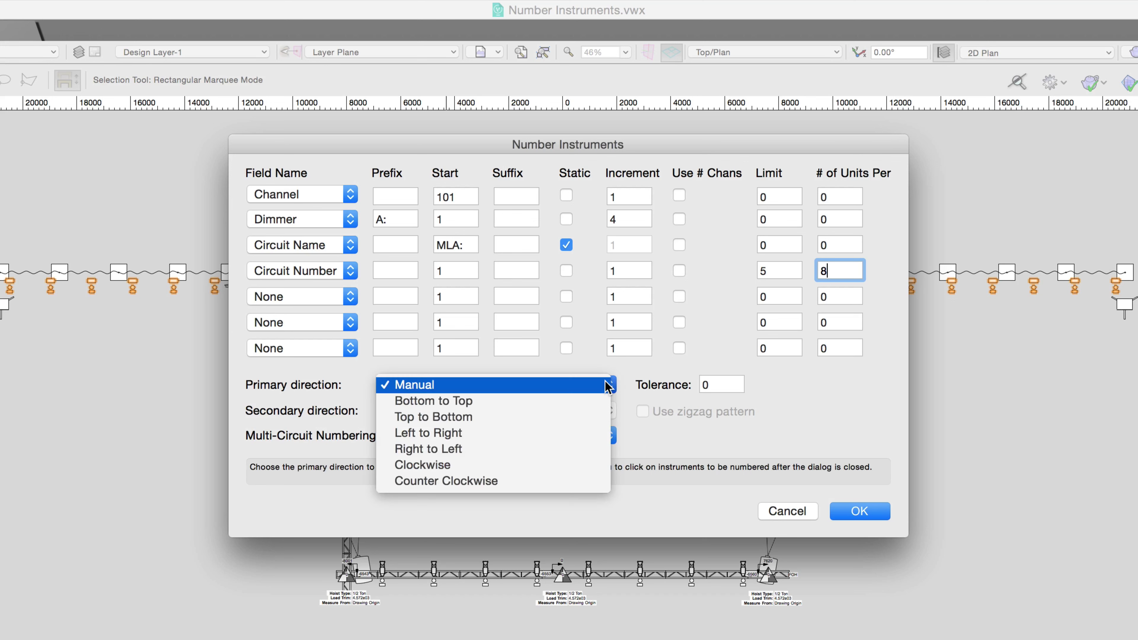
click(607, 386)
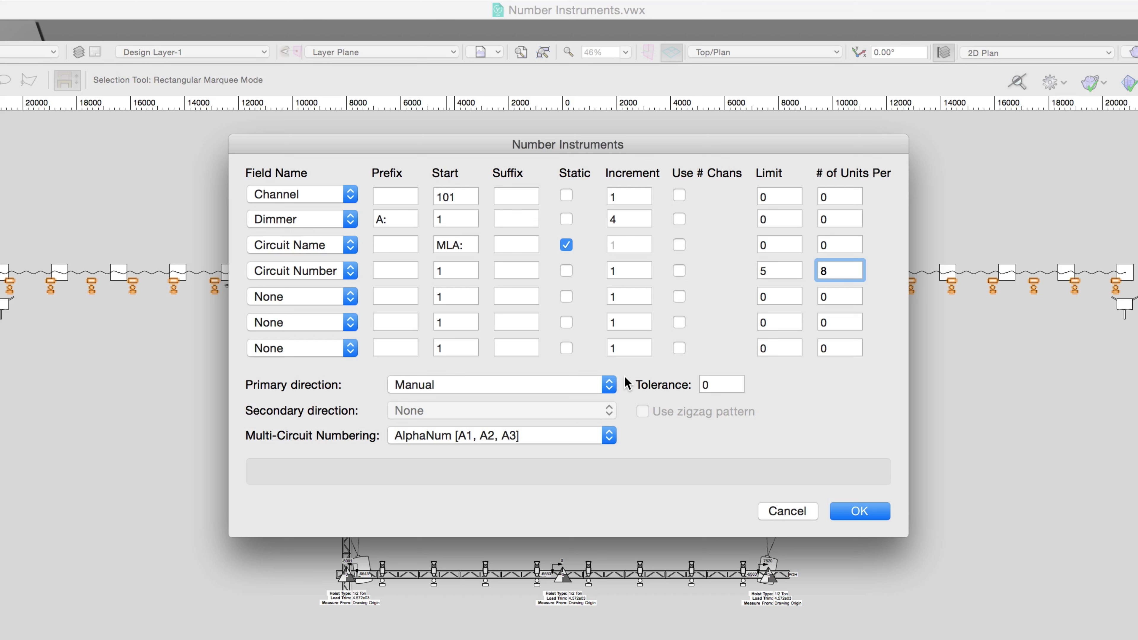
click(609, 384)
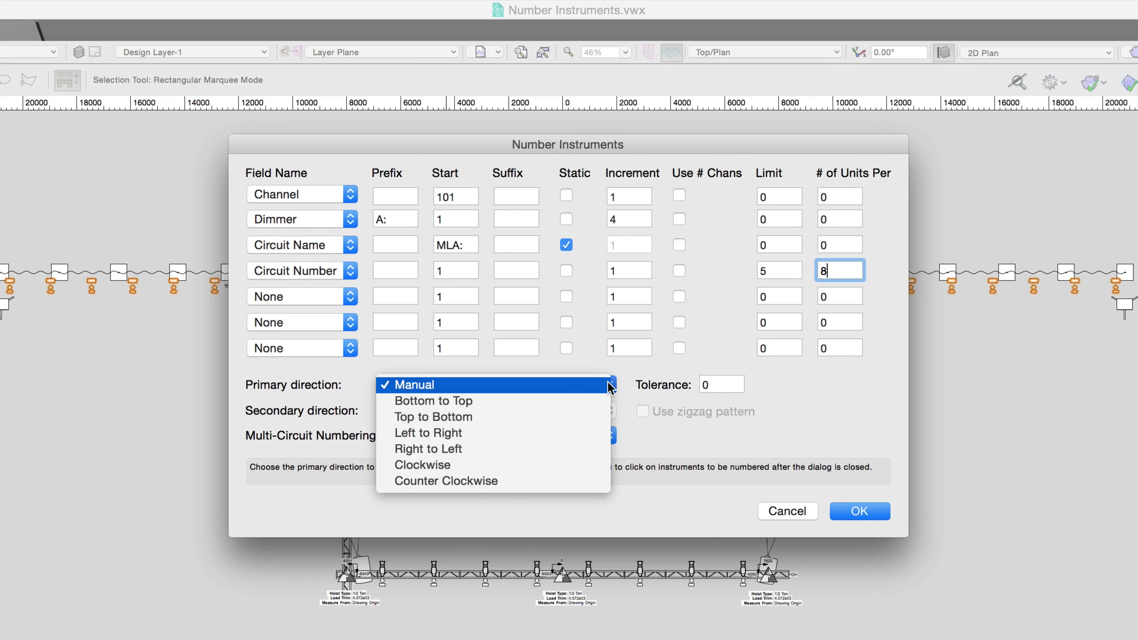
click(597, 433)
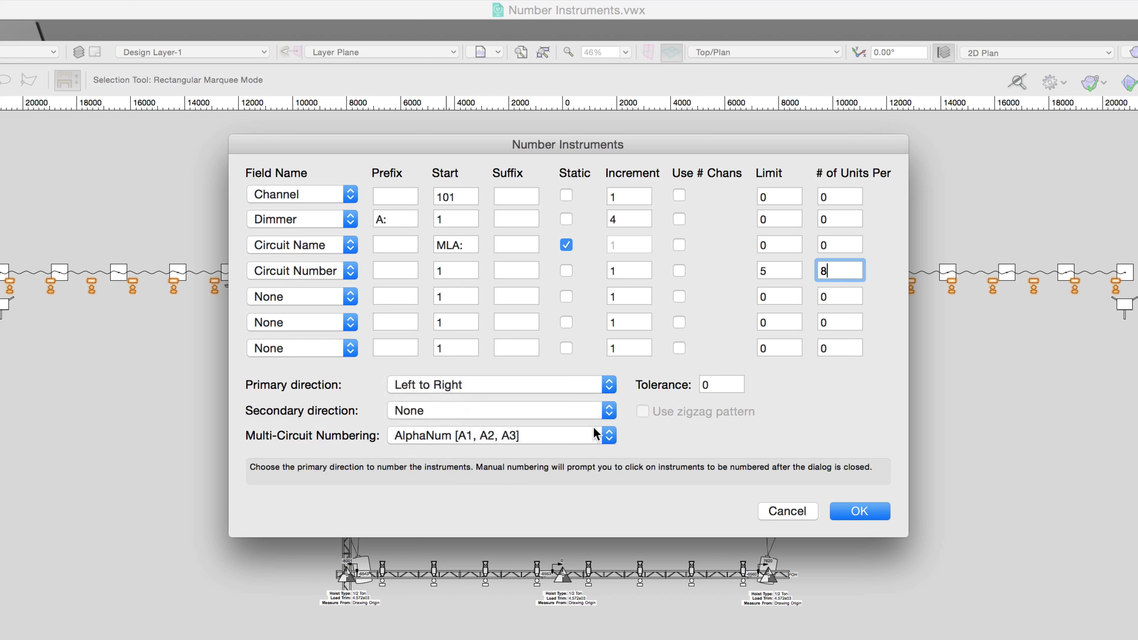
click(878, 512)
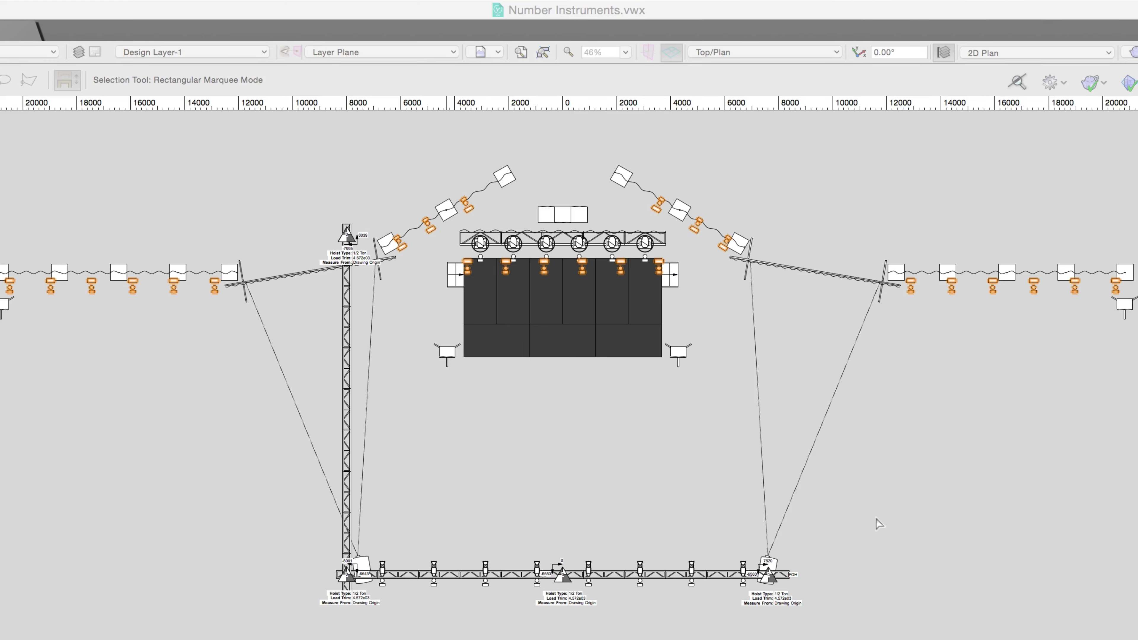
Zoom and pan the plan to bring the circular truss and its fixtures into view.
scroll(49, 287, up, 5)
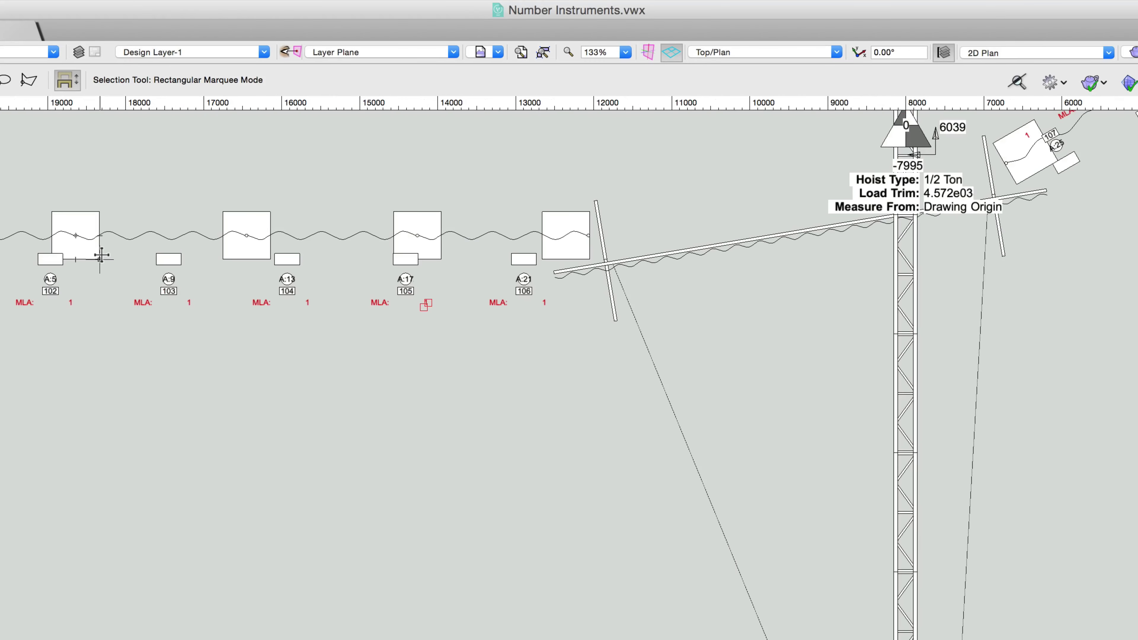
middle_drag(216, 501, 330, 612)
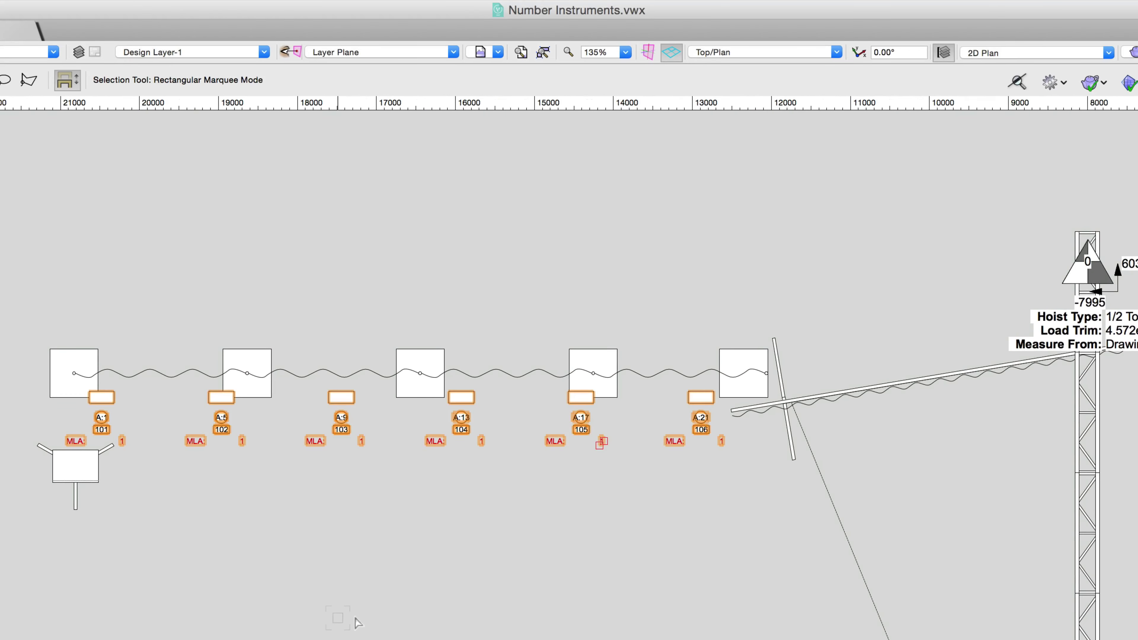
mouse_move(985, 474)
middle_down()
mouse_move(564, 558)
mouse_move(145, 560)
middle_up()
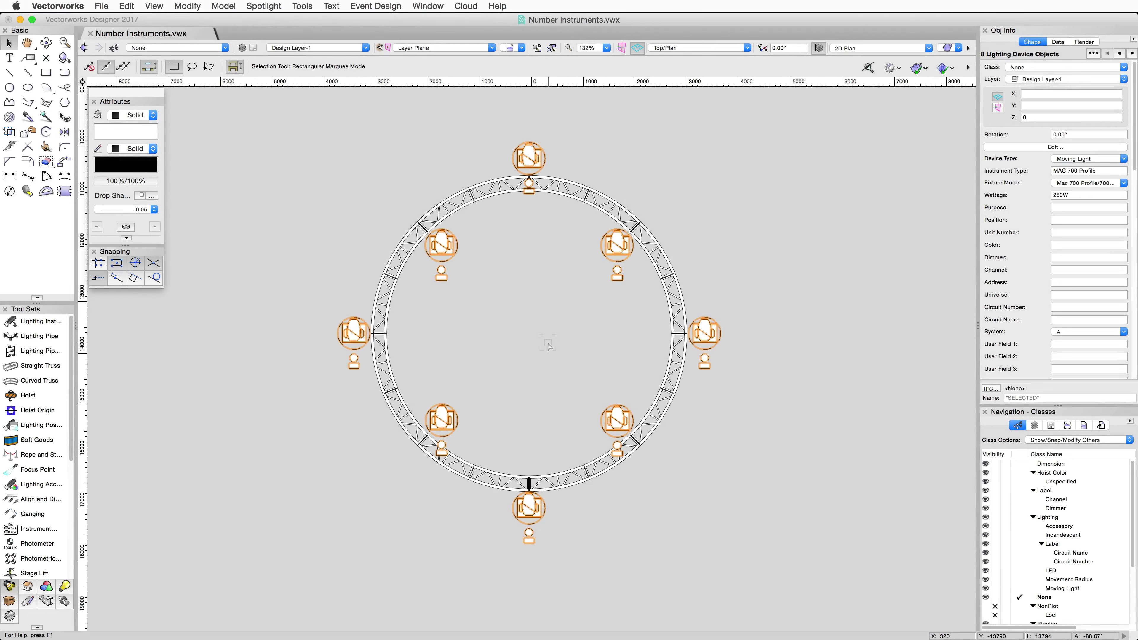
In Number Instruments, set dimmer prefix B: starting at 1 and channel start 201.
click(270, 9)
click(349, 22)
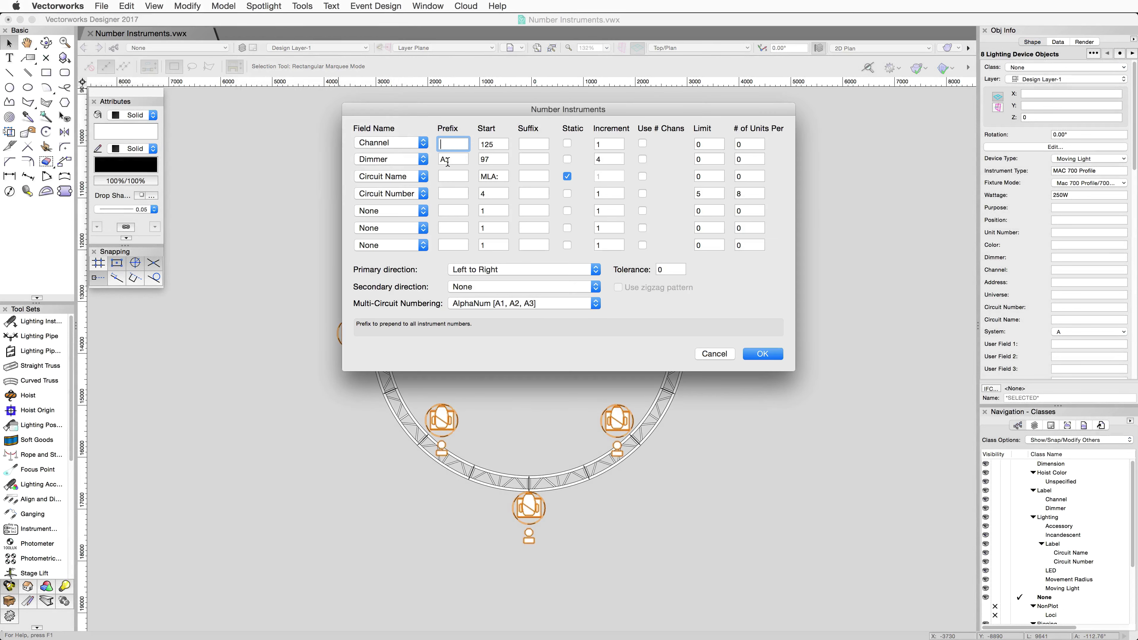
drag(447, 162, 439, 166)
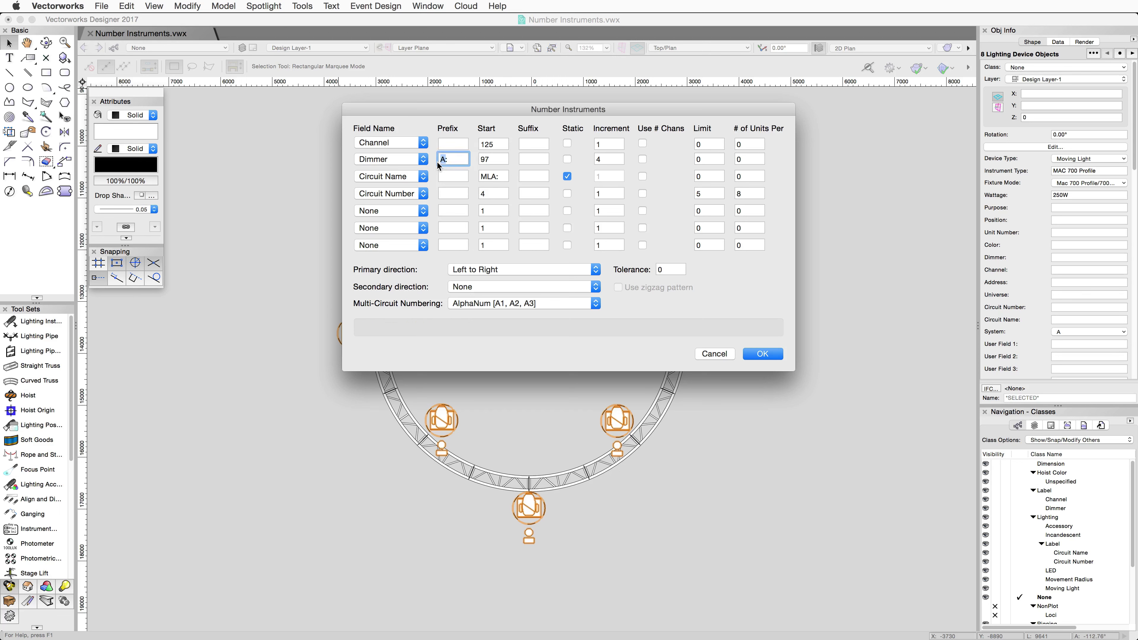
text(B:)
key(Tab)
text(1)
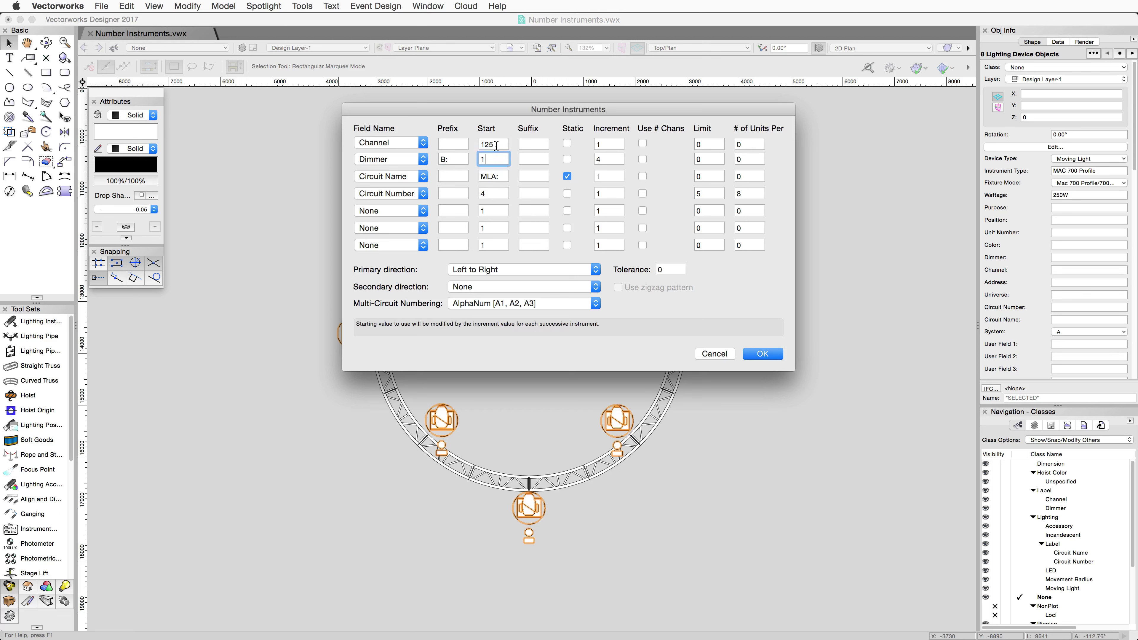
double_click(497, 146)
text(201)
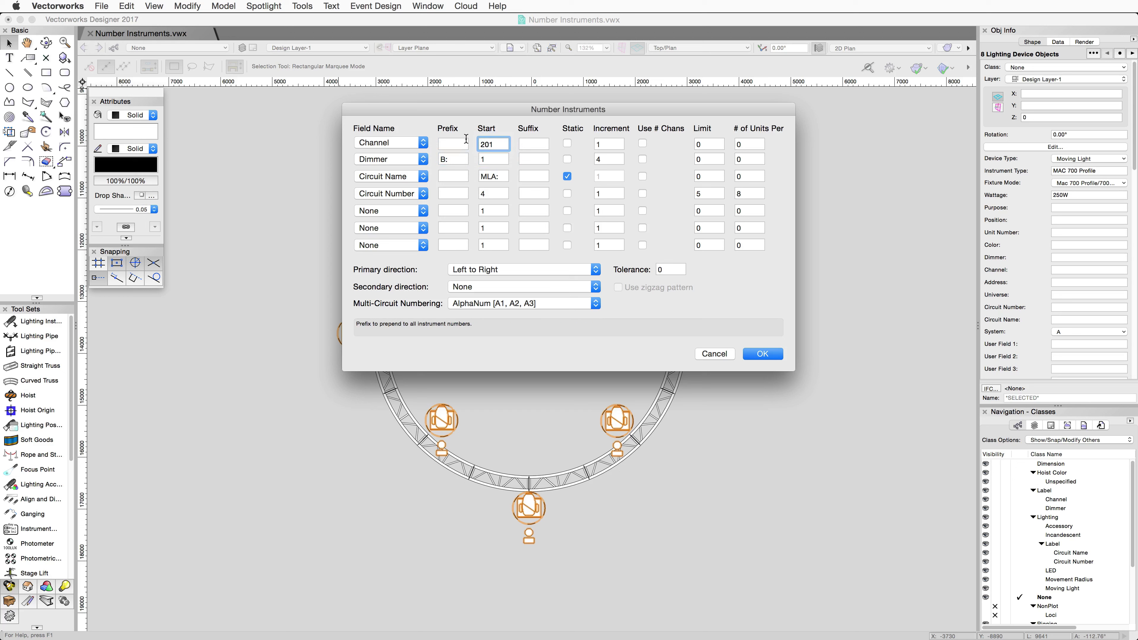
Tie dimmers to channel count, set circuit name MLB:, circuit number 1, units per 0.
click(643, 161)
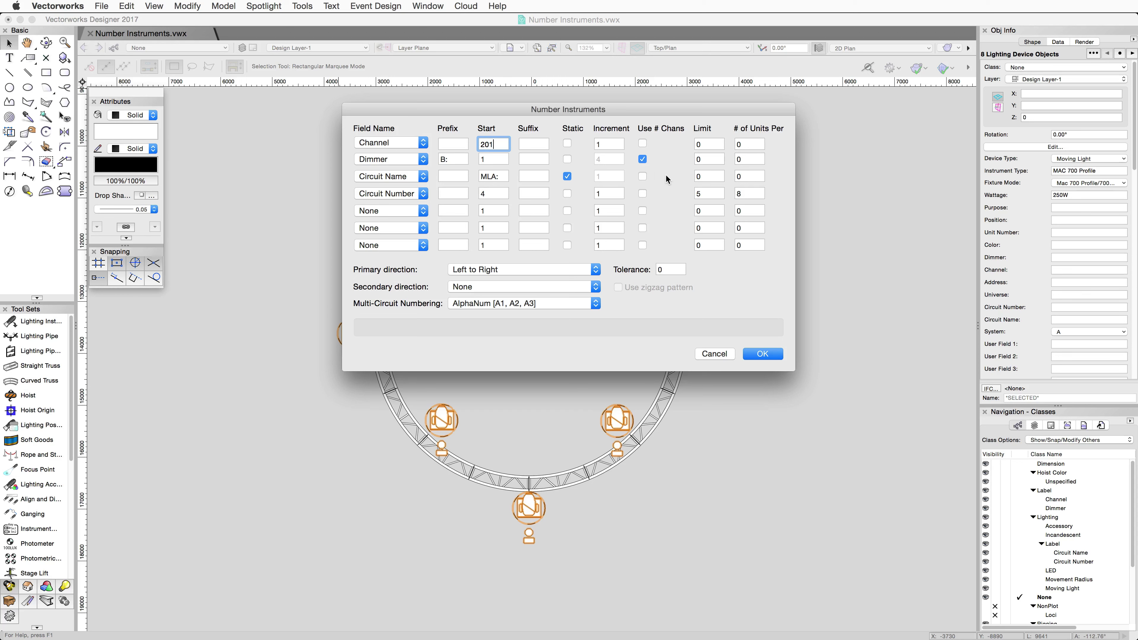
click(492, 176)
text(B)
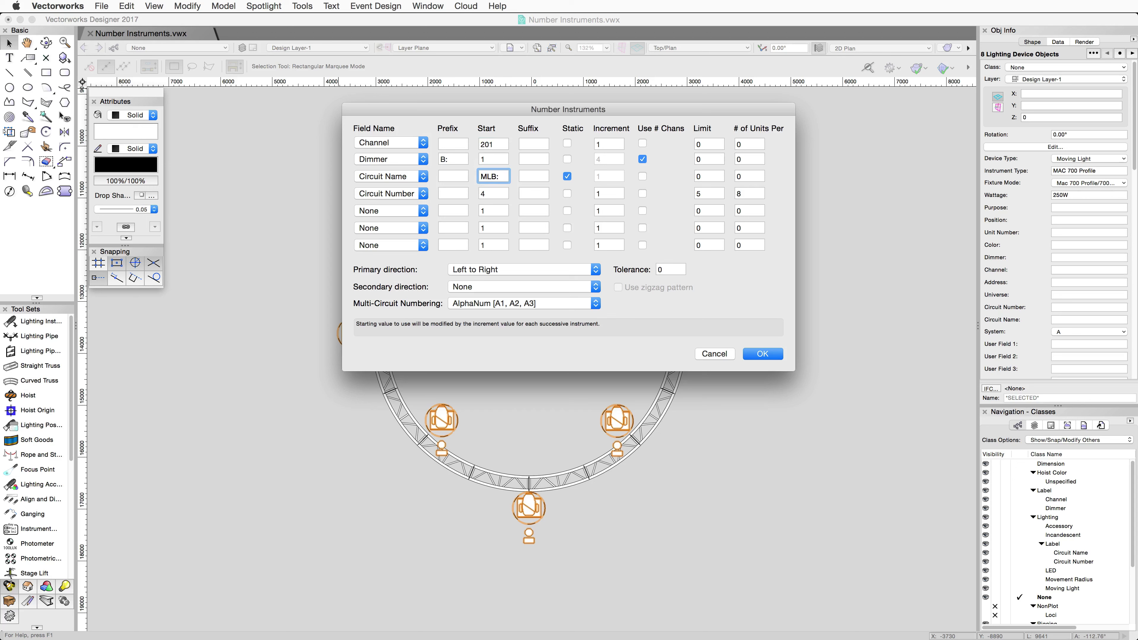
click(493, 193)
text(1)
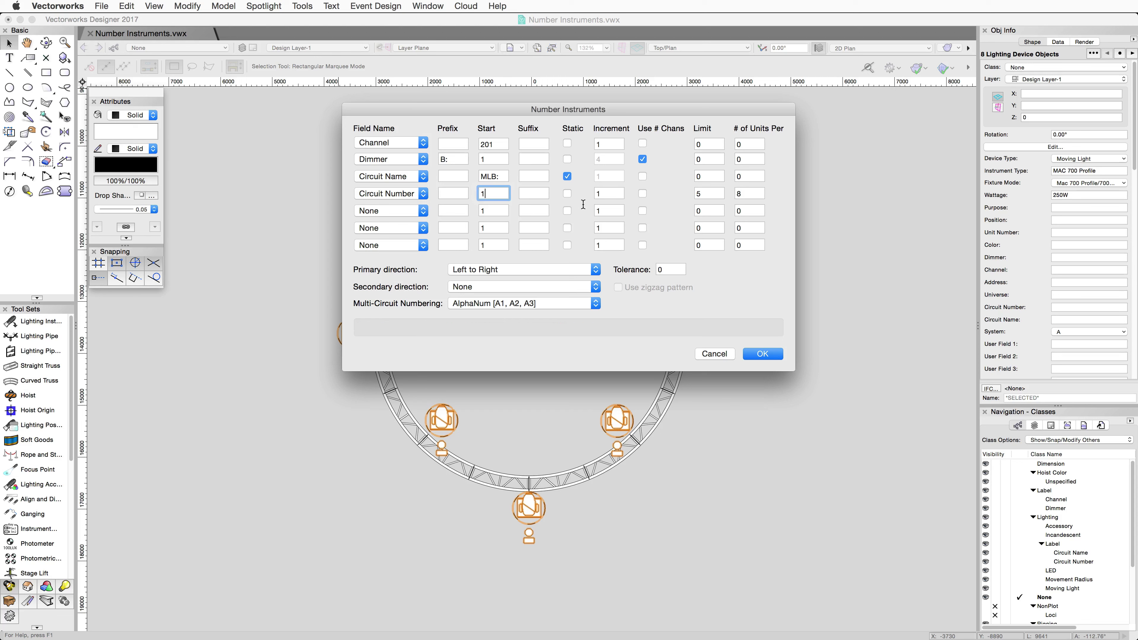
click(735, 193)
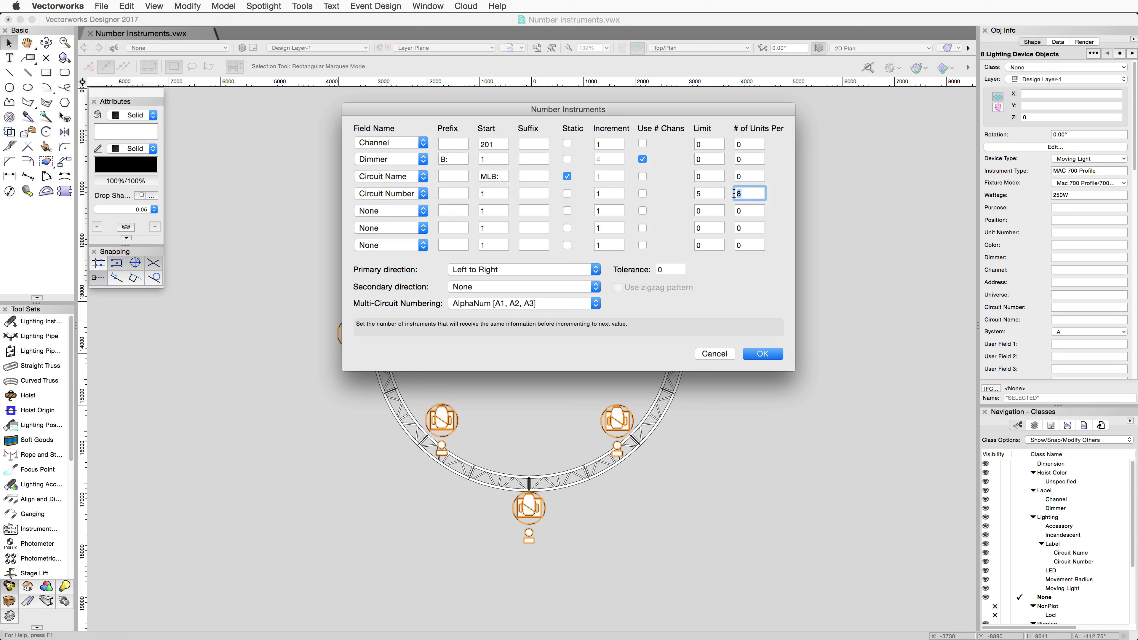
text(0)
Number Clockwise primary and Outside to Inside secondary, then accept the settings.
click(595, 269)
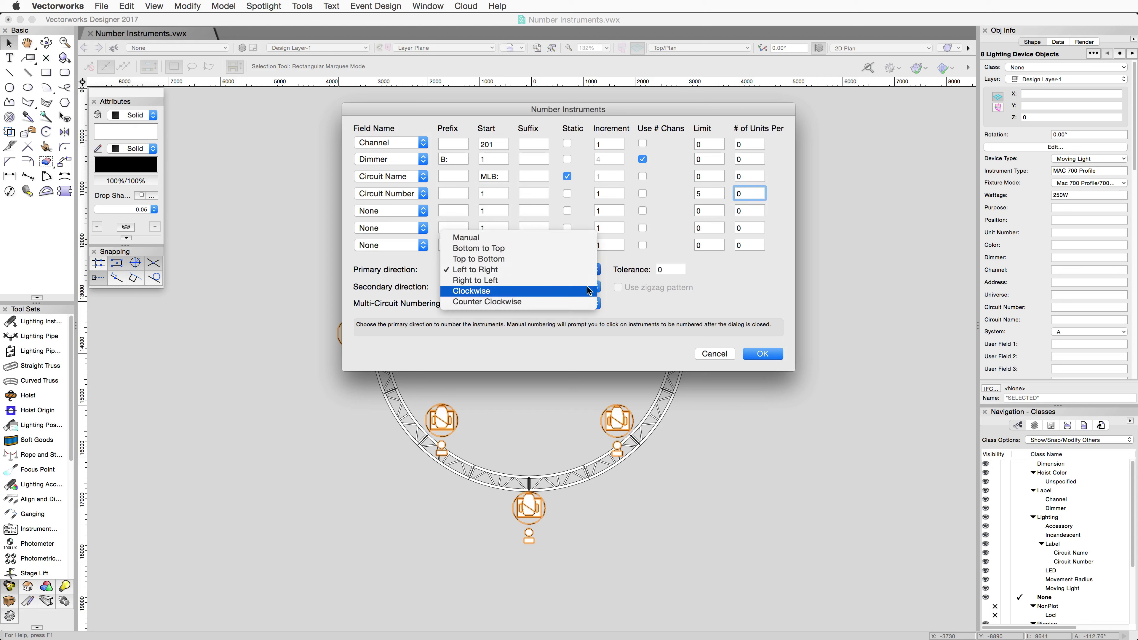
click(587, 286)
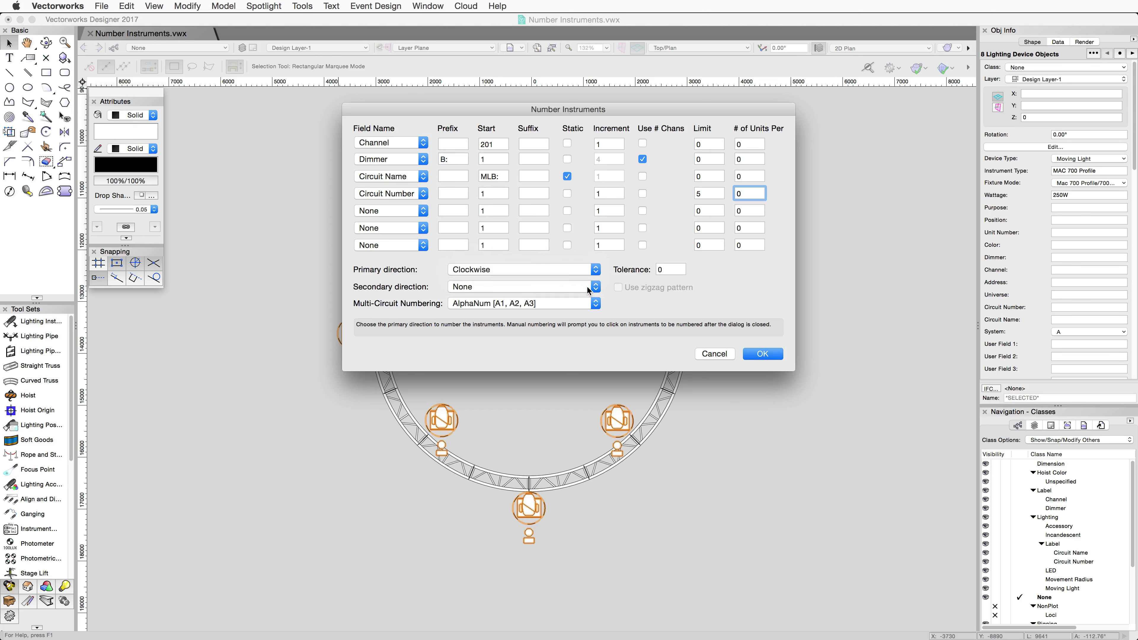
click(594, 287)
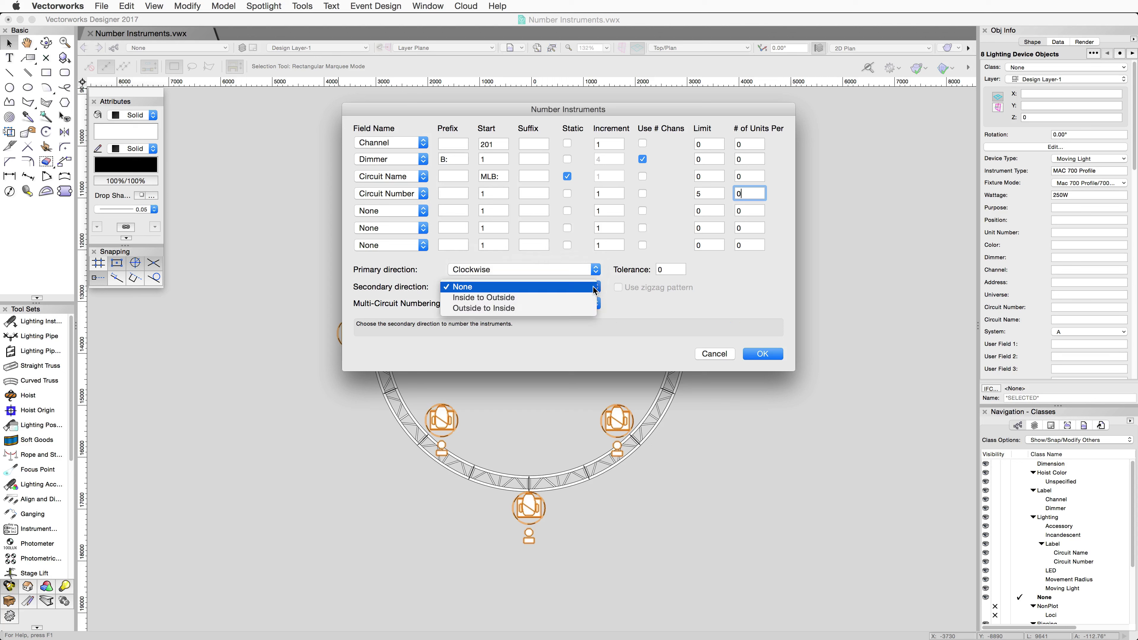
click(585, 309)
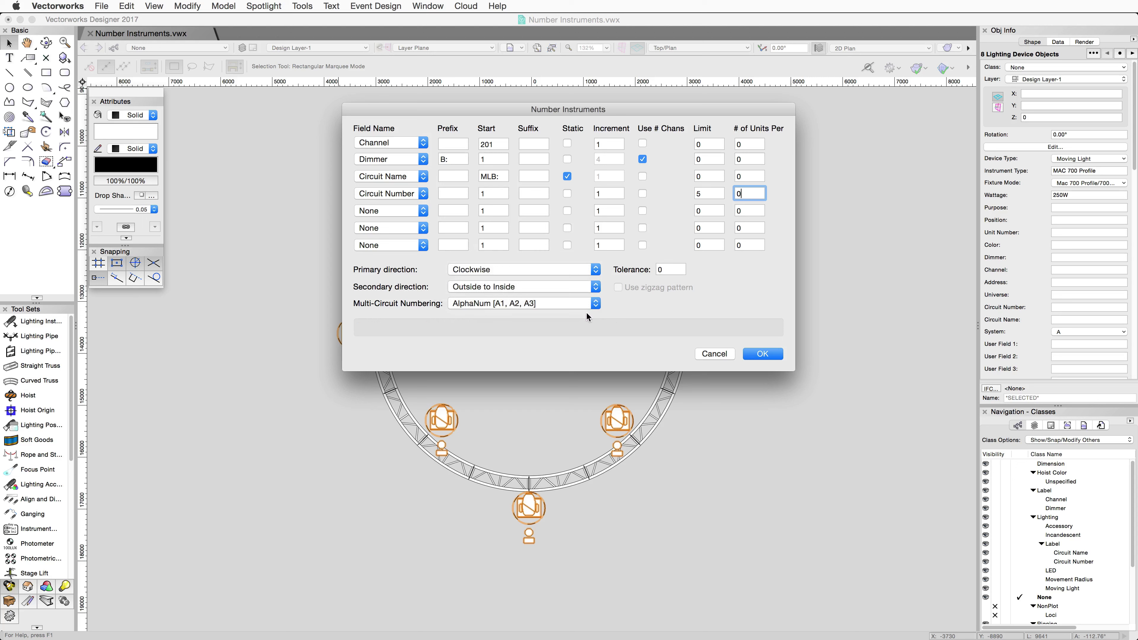
click(766, 353)
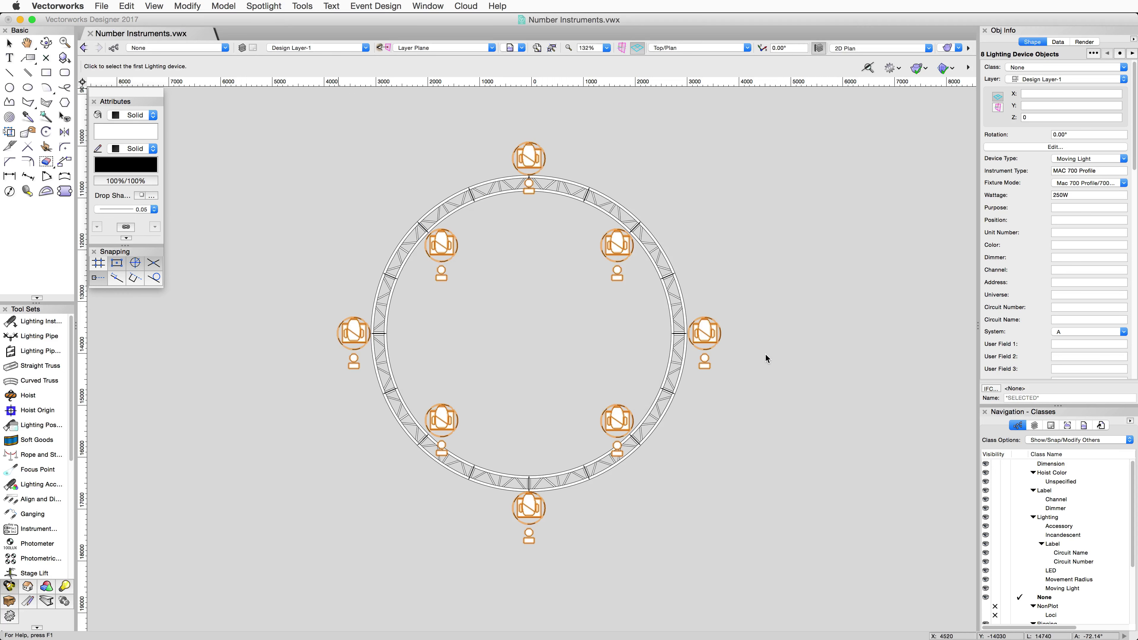
Pick the top fixture on the truss as the first instrument to number.
click(528, 158)
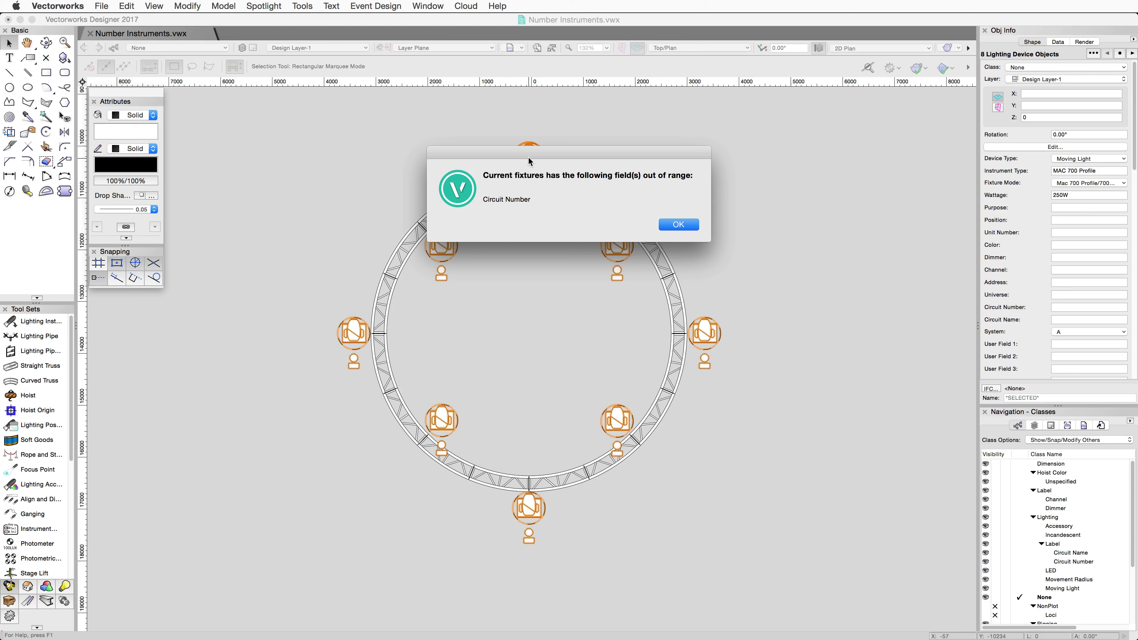
Dismiss the alert, change circuit name to MLC: with circuit number start 1, and apply.
click(680, 224)
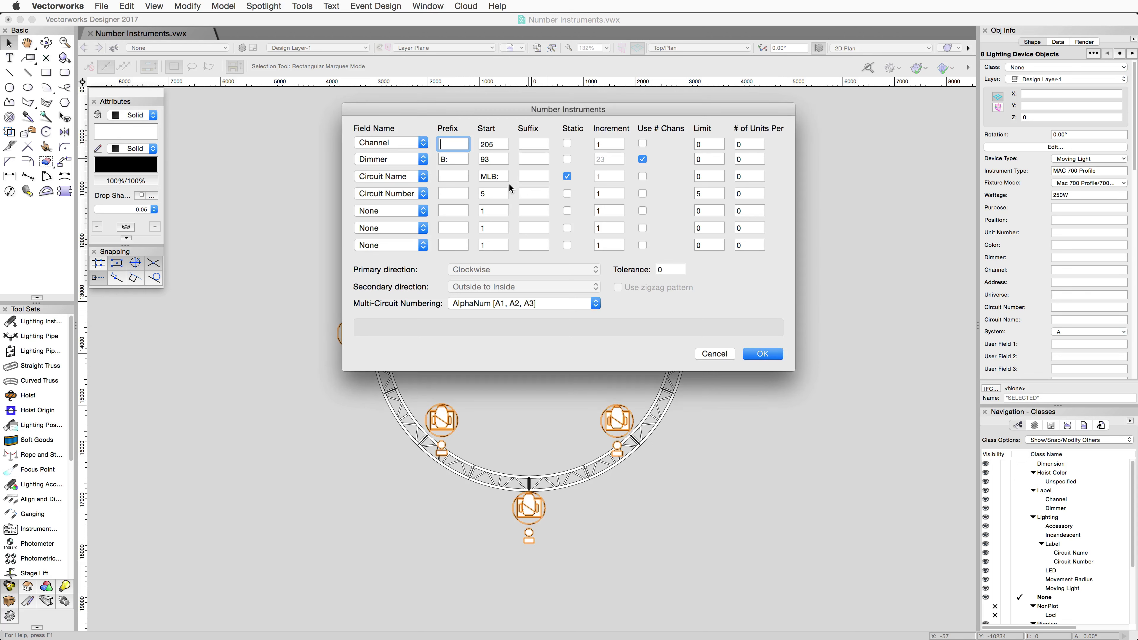
click(493, 176)
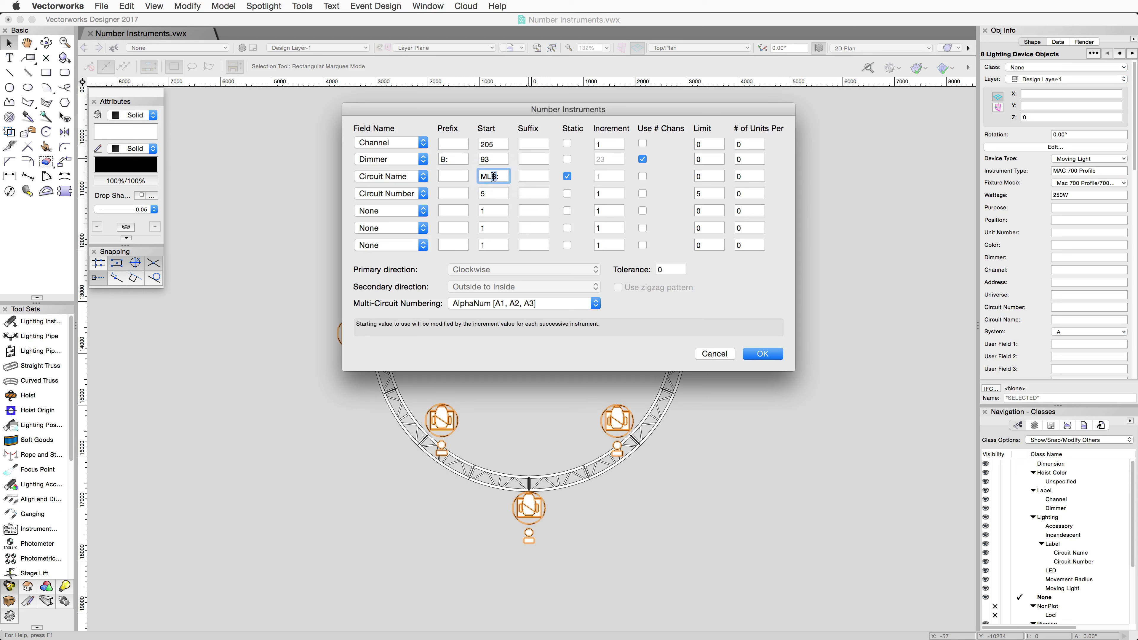
key(BackSpace)
text(C)
drag(497, 193, 481, 195)
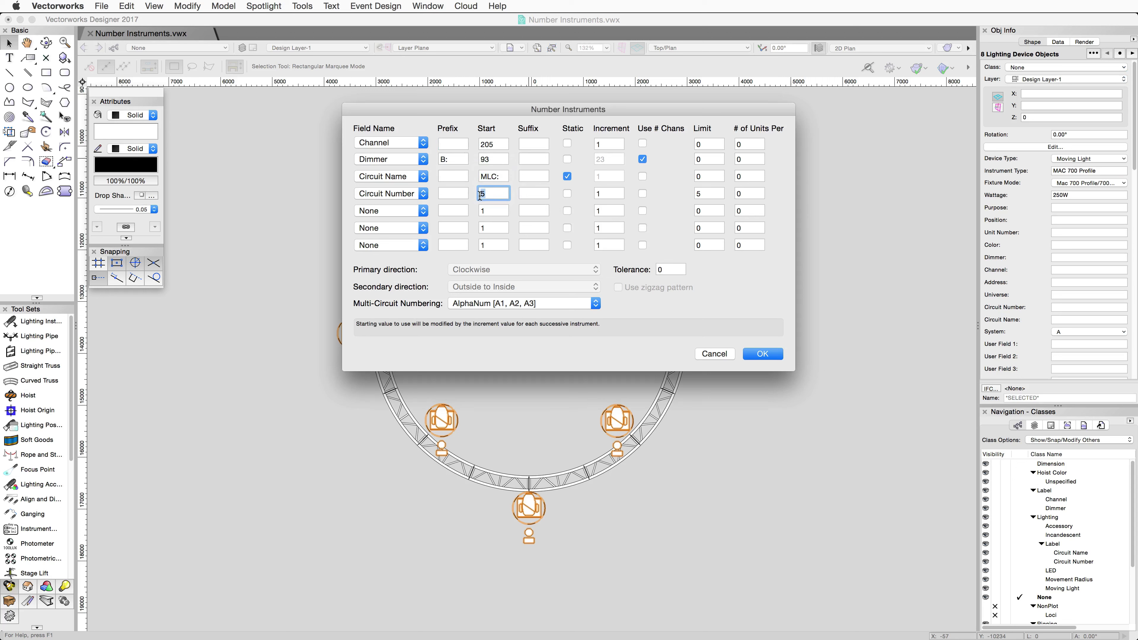
text(1)
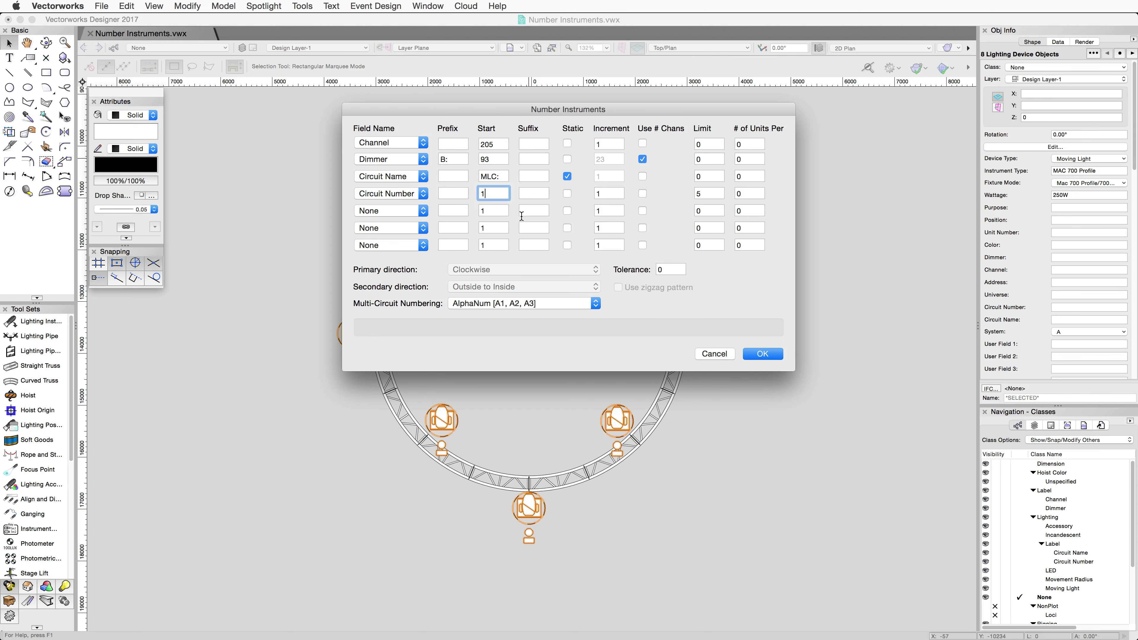
click(764, 354)
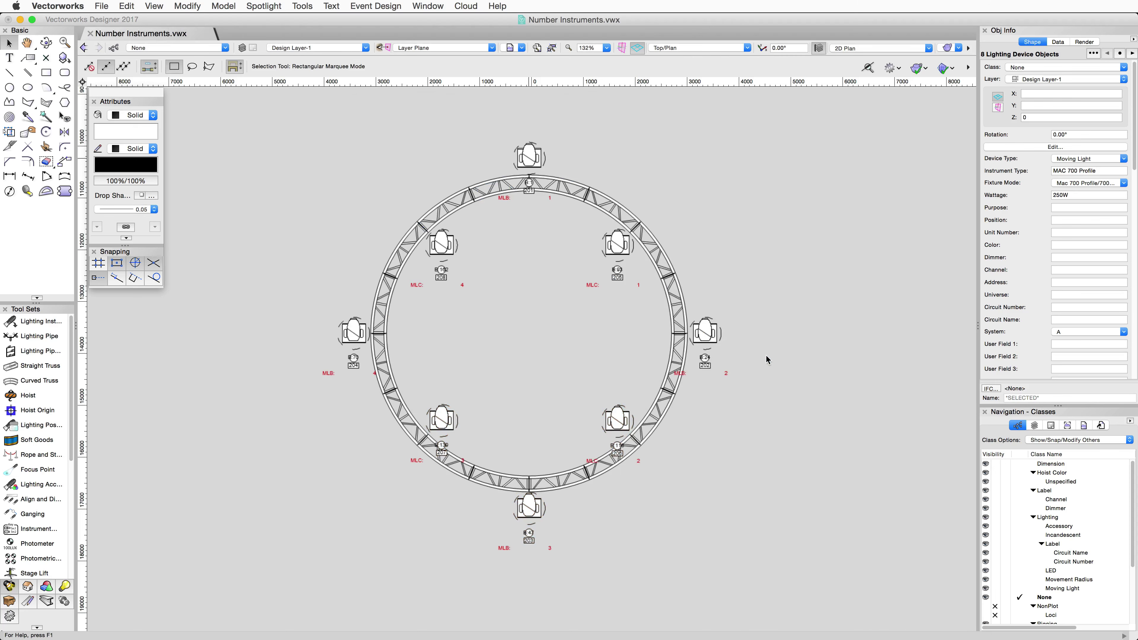